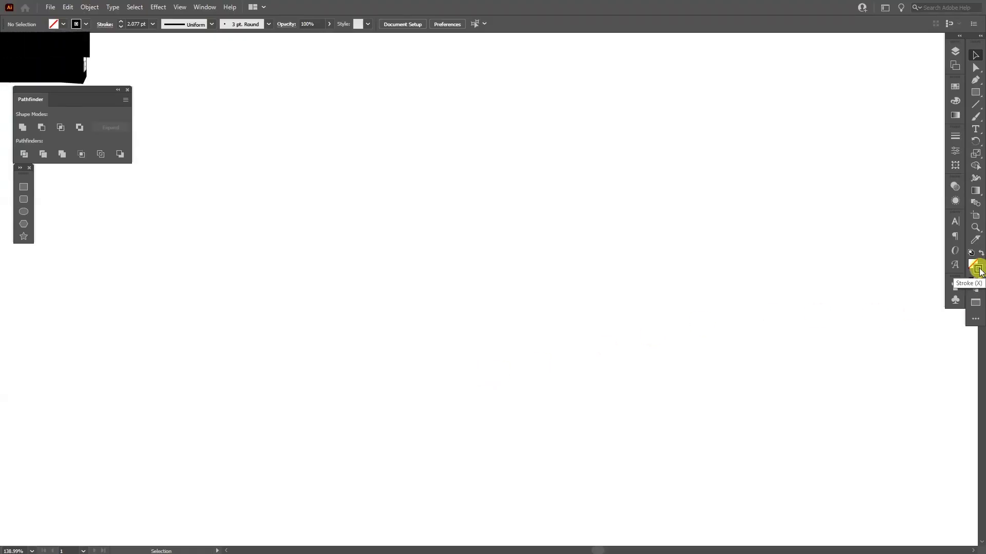
- Pick the Star Tool from the shape tools flyout, with no fill and a 2.077 pt stroke
left_click(955, 87)
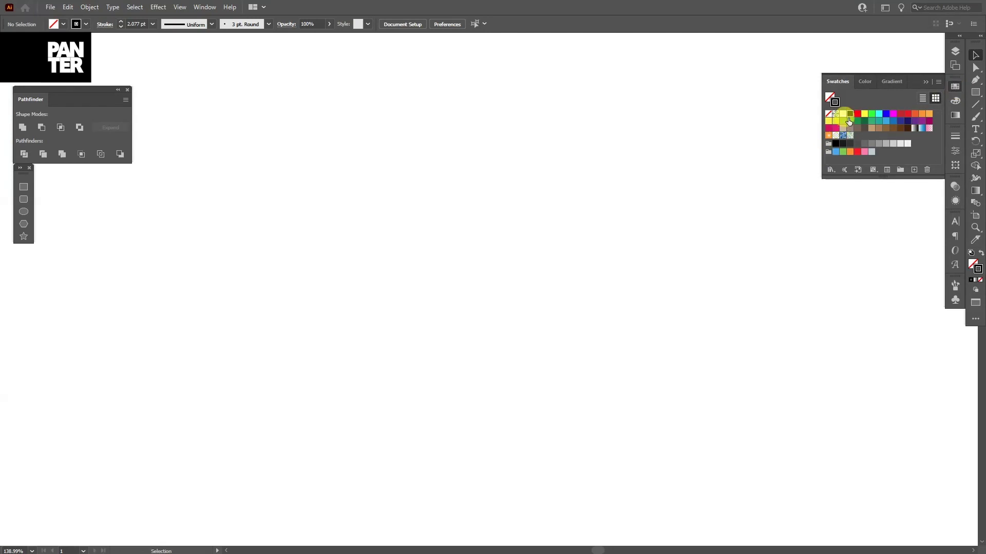
left_click(975, 92)
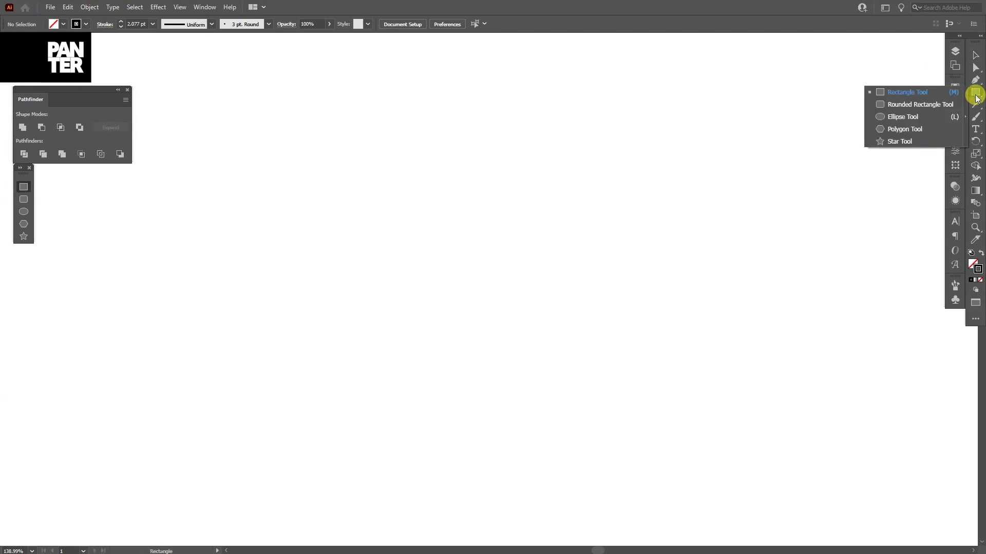
left_click(895, 140)
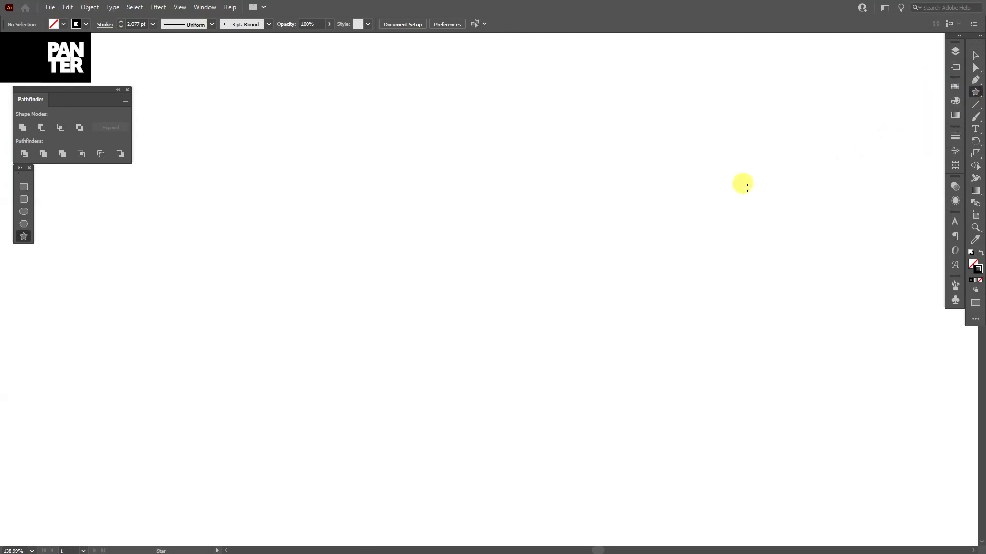
- Draw an upright three-point triangle with the Star tool and duplicate it shifted right
left_click_drag(493, 257, 605, 303)
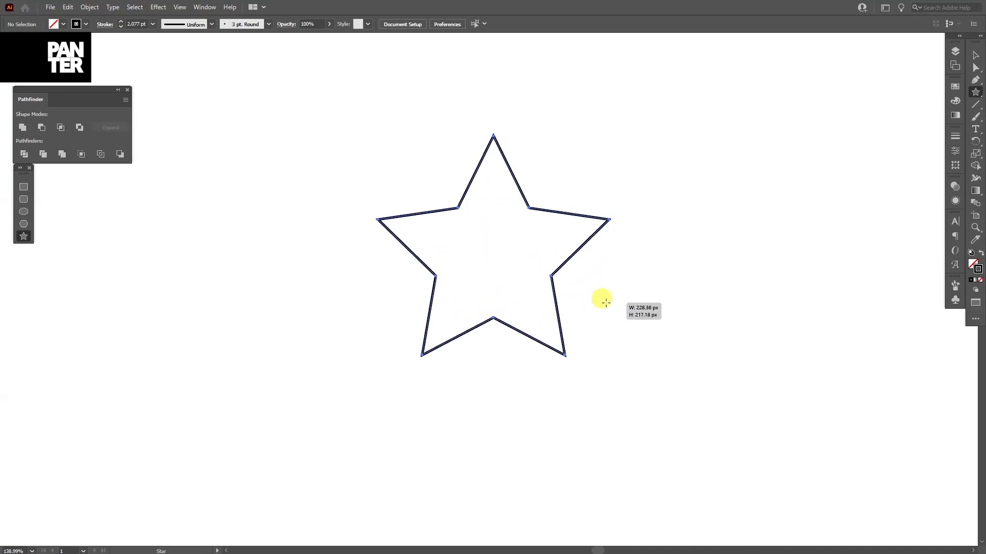
key("Down")
mouse_move(606, 303)
left_mouse_down()
mouse_move(550, 285)
mouse_move(651, 297)
mouse_move(607, 286)
left_mouse_up()
key("Down")
key("shift")
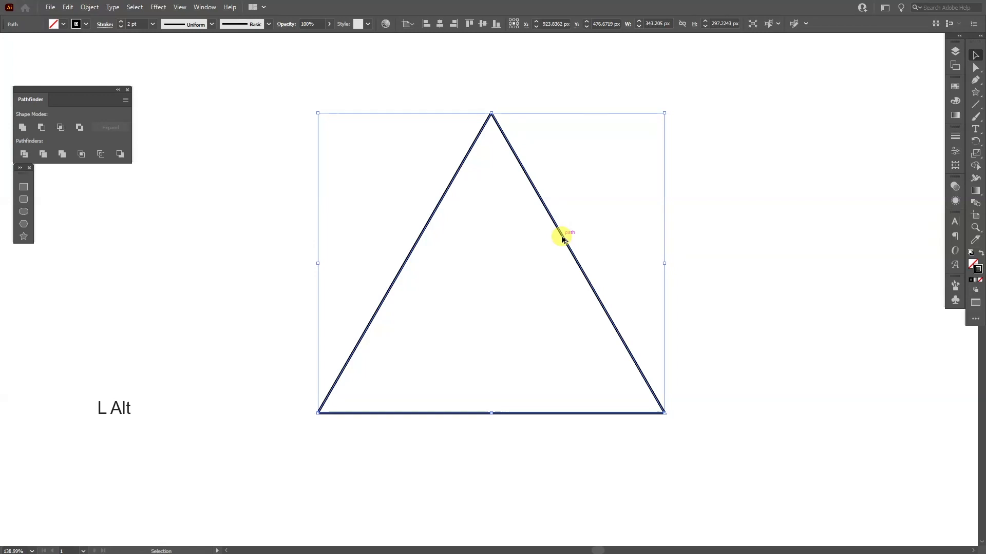
left_click_drag(563, 240, 605, 239)
- Draw a short horizontal Pen line at the two triangles' crossing point
left_click(682, 257)
left_click(975, 79)
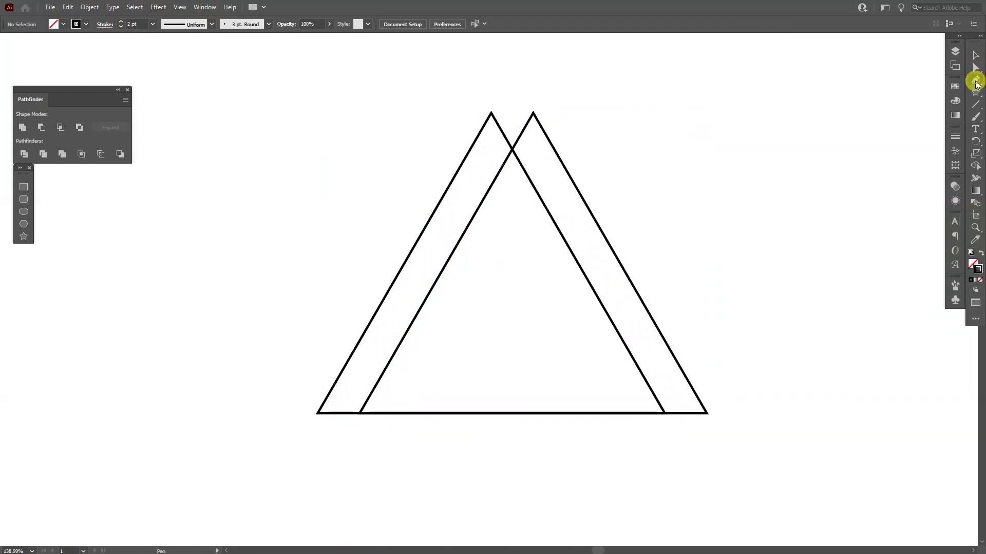
left_click(512, 150)
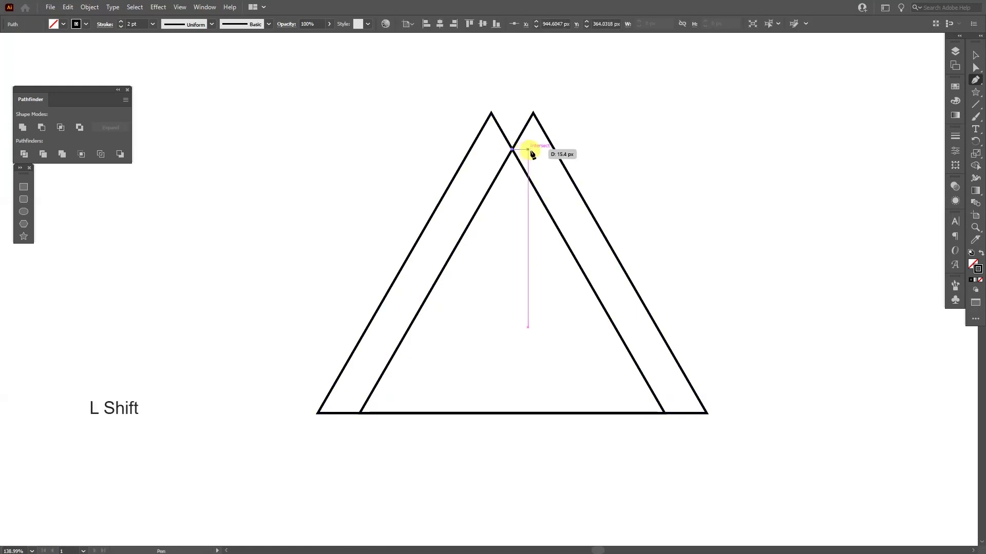
left_click(533, 150)
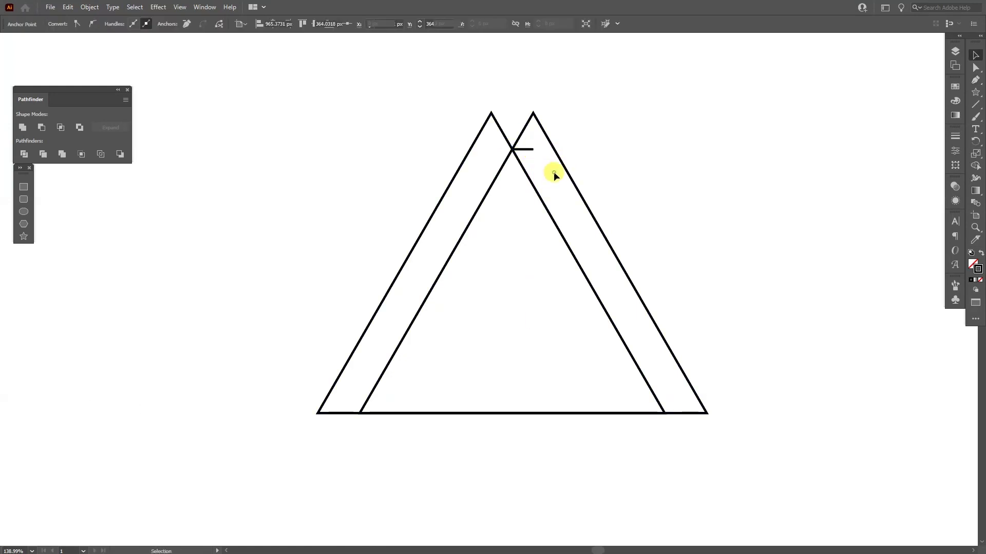
key("v")
left_click(572, 134)
- Alt-drag a copy of the right triangle down and to the left
left_click(562, 169)
key("alt")
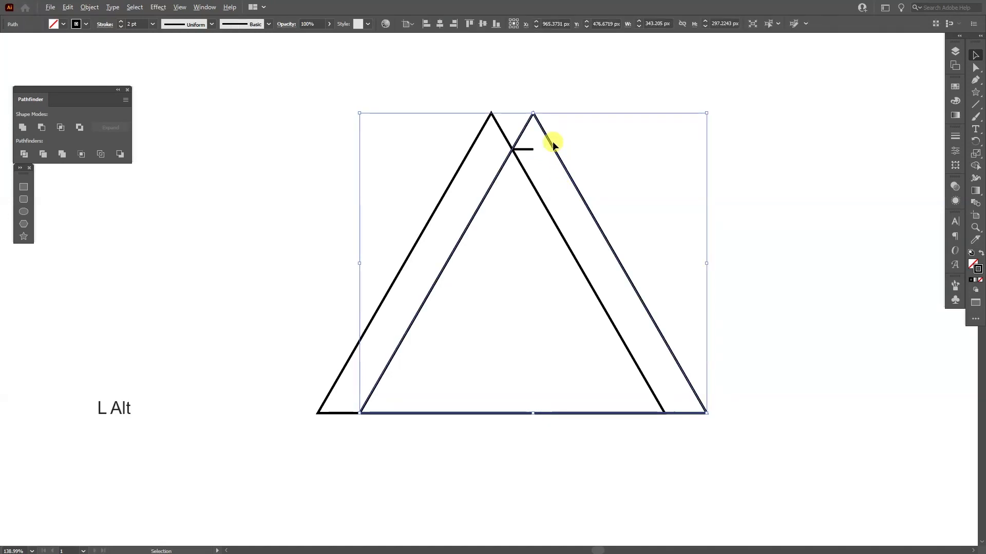
mouse_move(552, 147)
left_mouse_down()
mouse_move(550, 170)
mouse_move(533, 187)
mouse_move(541, 159)
left_mouse_up()
key("ctrl+shift+a")
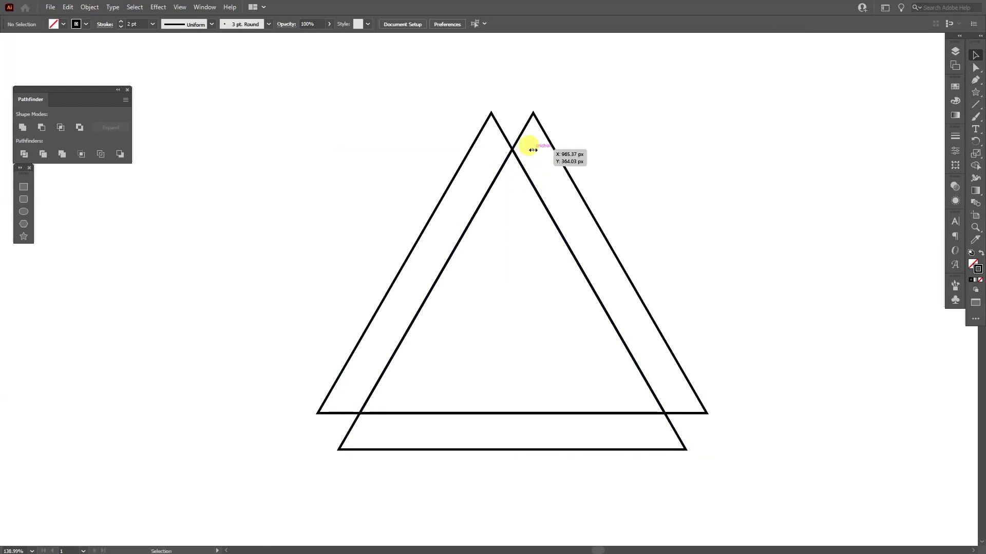
- Copy and paste the triangles' diagonal edges as magenta guide lines, moved to the right
left_click_drag(711, 187, 548, 303)
key("ctrl")
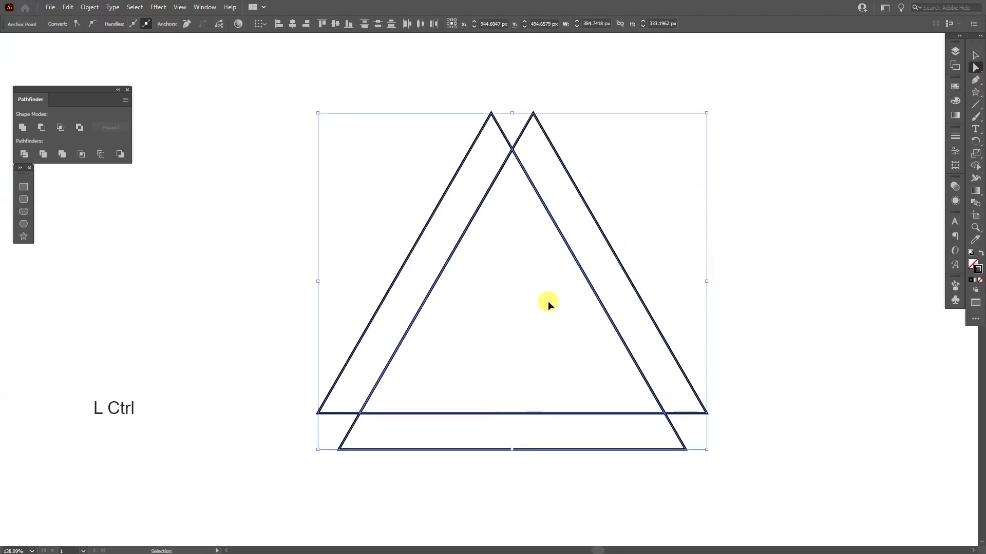
key("ctrl+c")
key("ctrl+v")
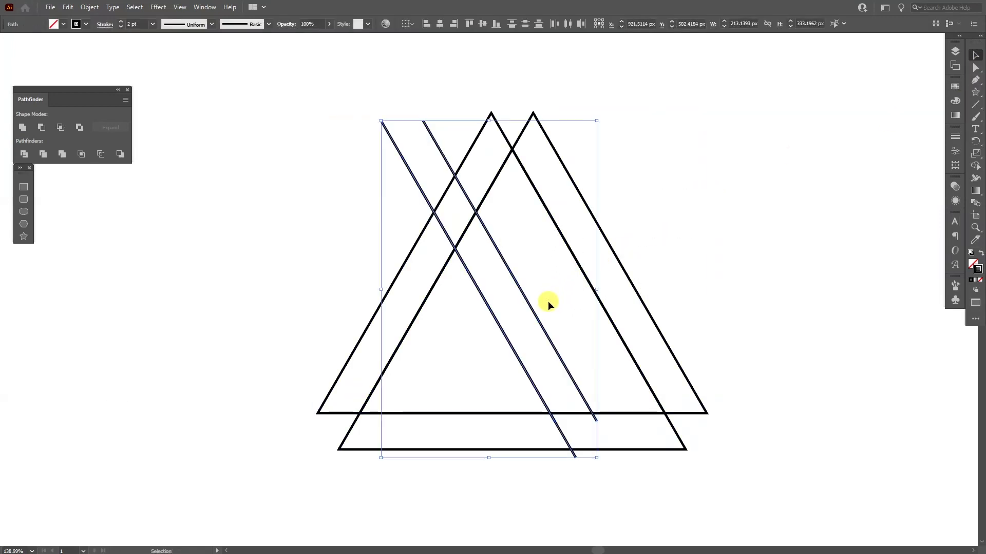
left_click(955, 87)
left_click(893, 114)
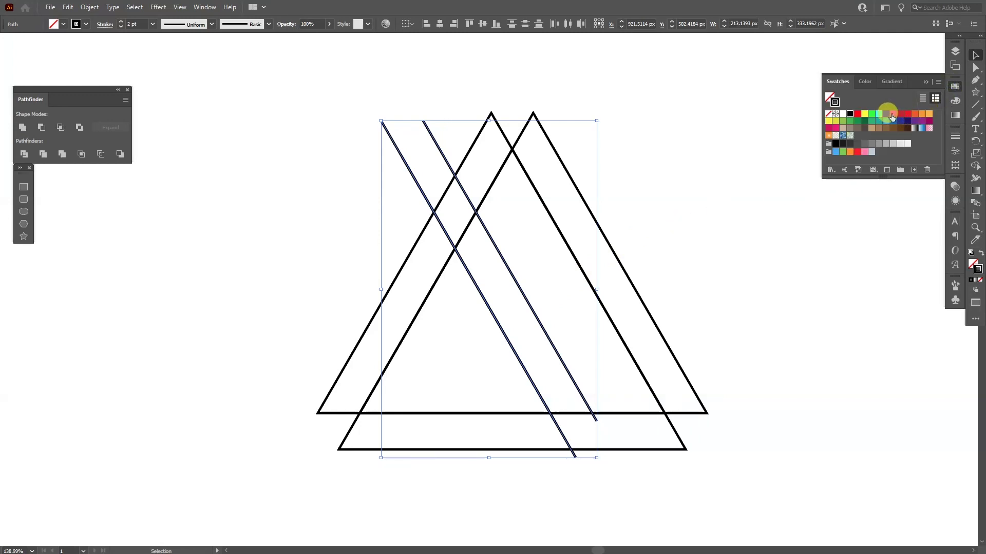
left_click(927, 83)
left_click_drag(510, 275, 614, 276)
left_click(685, 249)
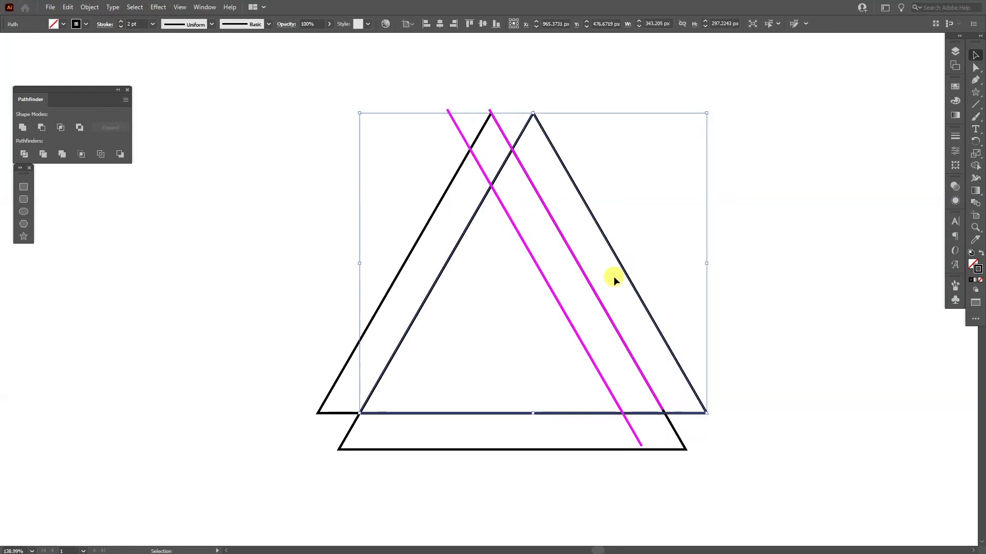
- Shift-scale the right triangle down to 260.8 x 225.86 px
key("ctrl")
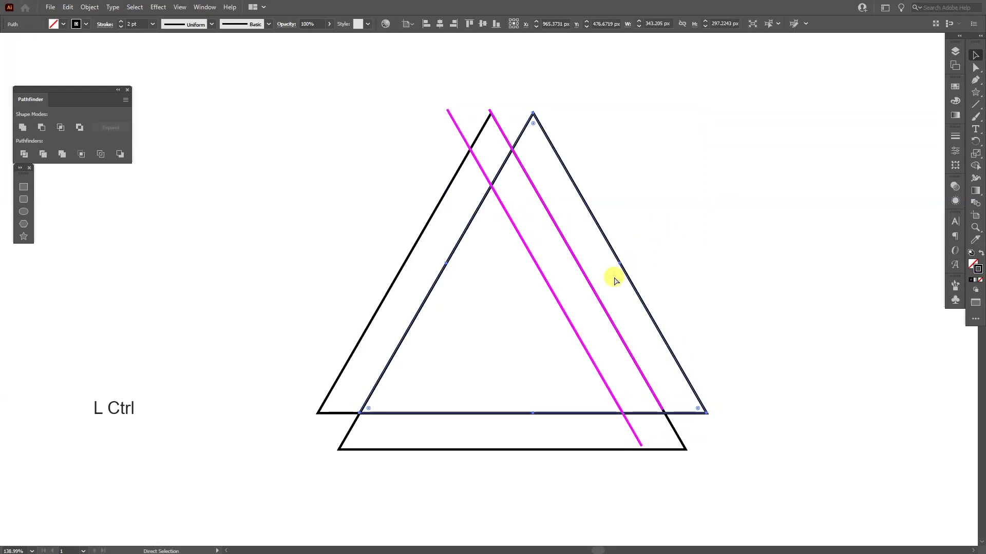
key("shift")
left_click_drag(706, 116, 624, 162)
- Delete both magenta guide lines
left_click(451, 117)
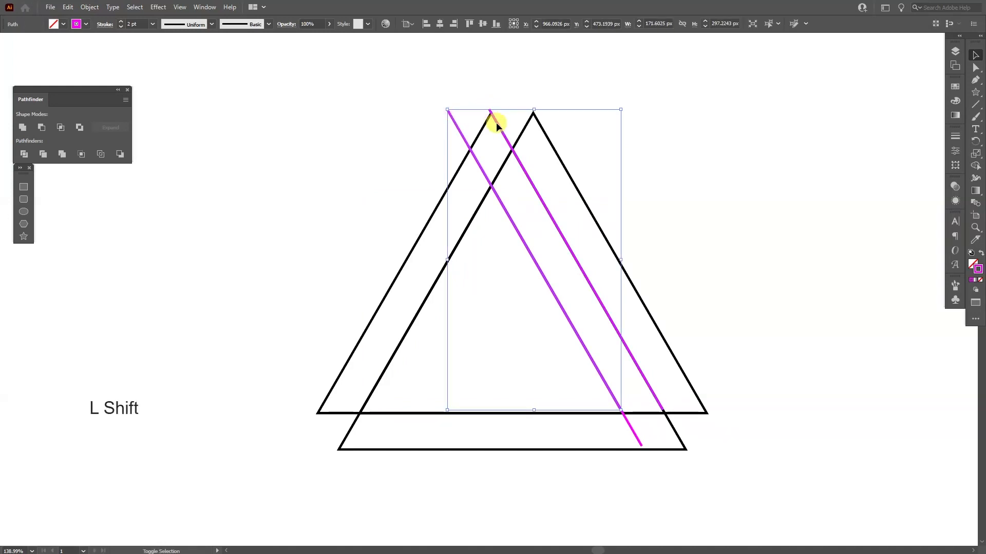
left_click(496, 125, "shift")
key("Delete")
left_click(519, 233)
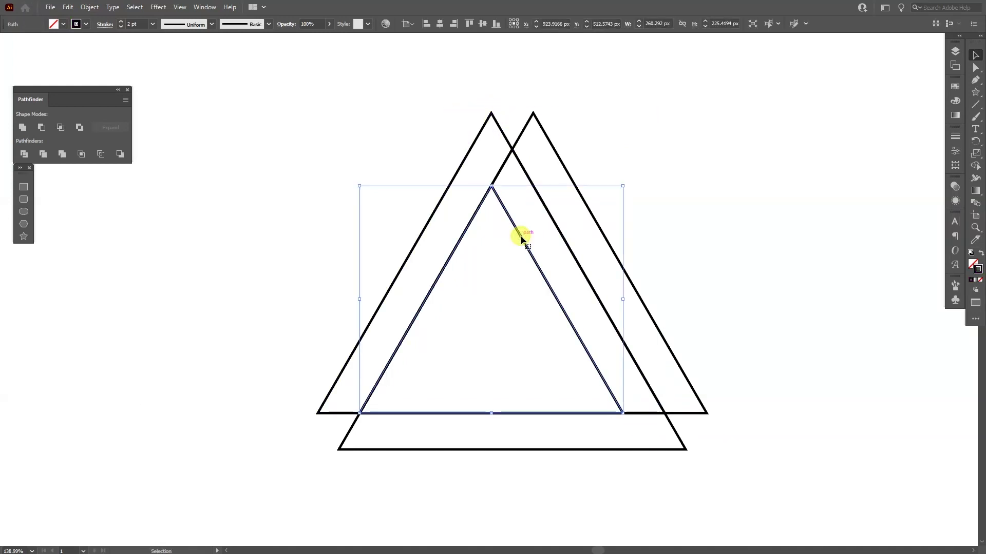
- Reflect a copy of the inner triangle across a vertical axis set at the crossing point
left_click(977, 143)
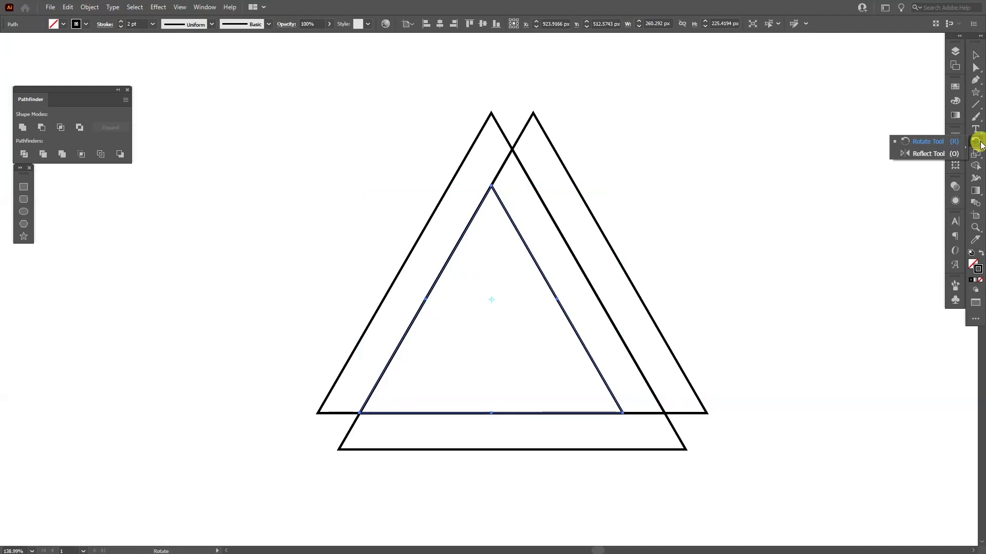
left_click(924, 154)
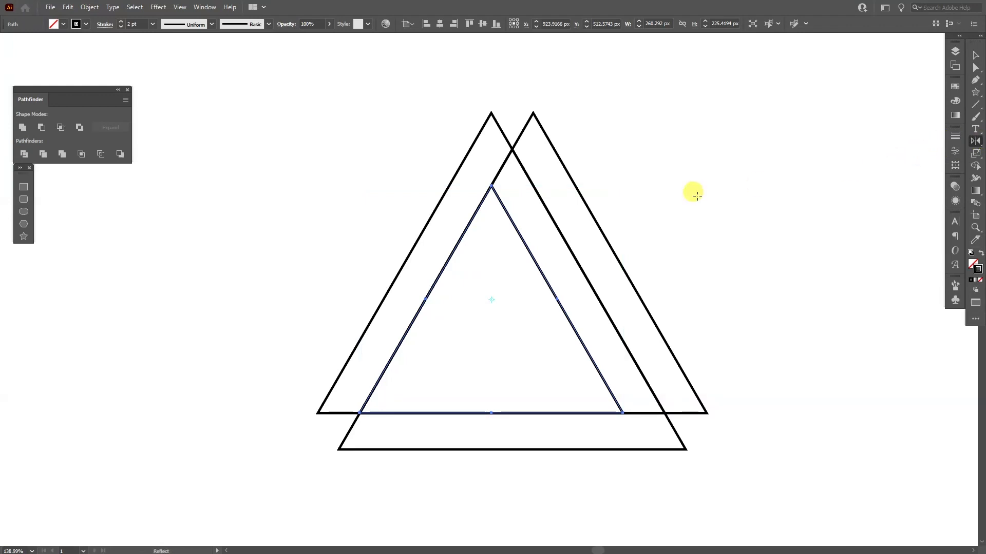
left_click(511, 148, "alt")
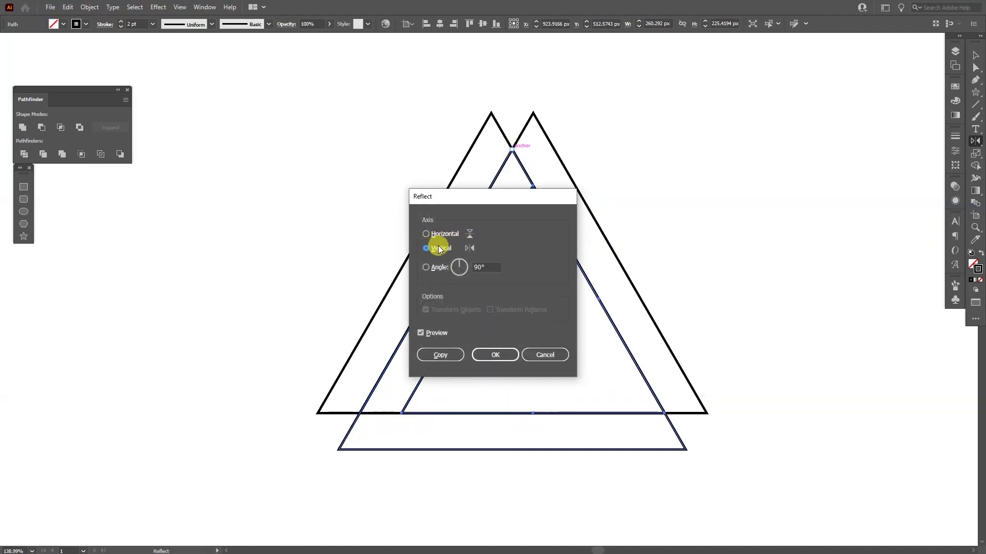
left_click(440, 354)
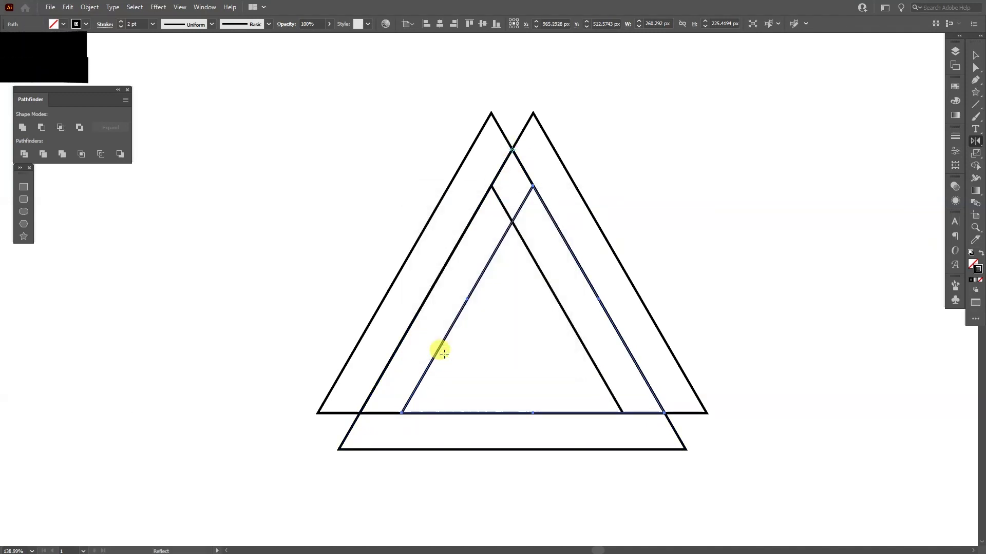
left_click(702, 145, "ctrl")
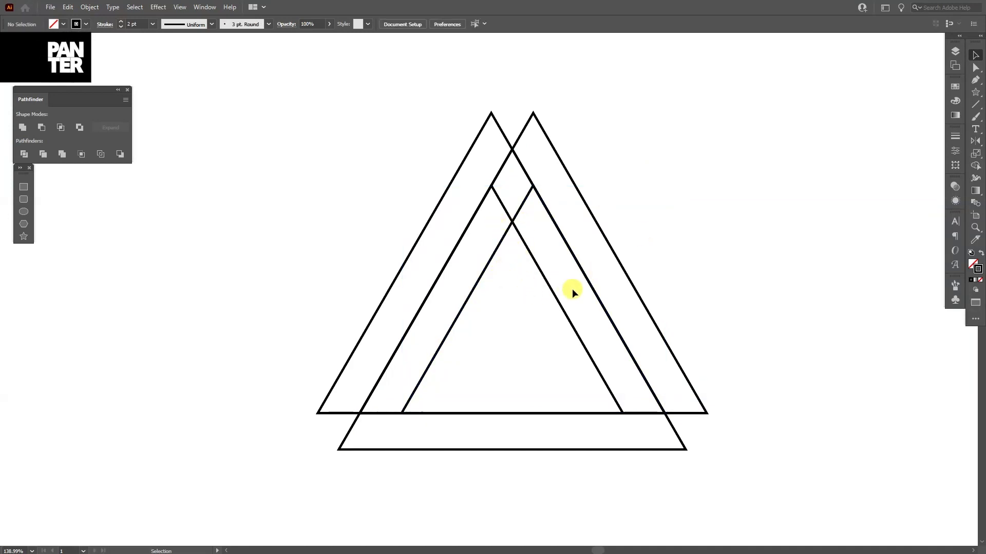
- Draw a small spacer rectangle and move it up onto the lower base line
left_click_drag(975, 92, 913, 90)
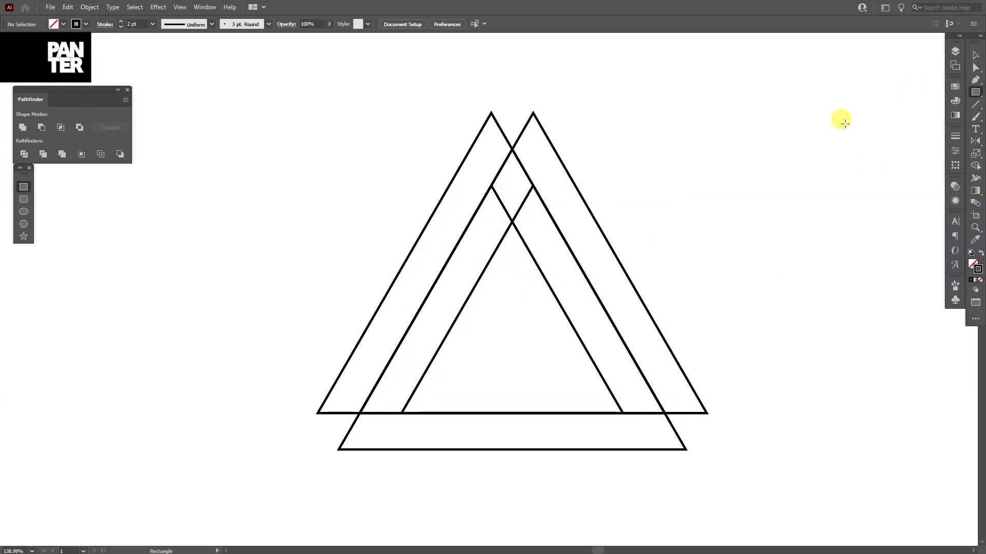
left_click_drag(468, 450, 546, 413)
key("v")
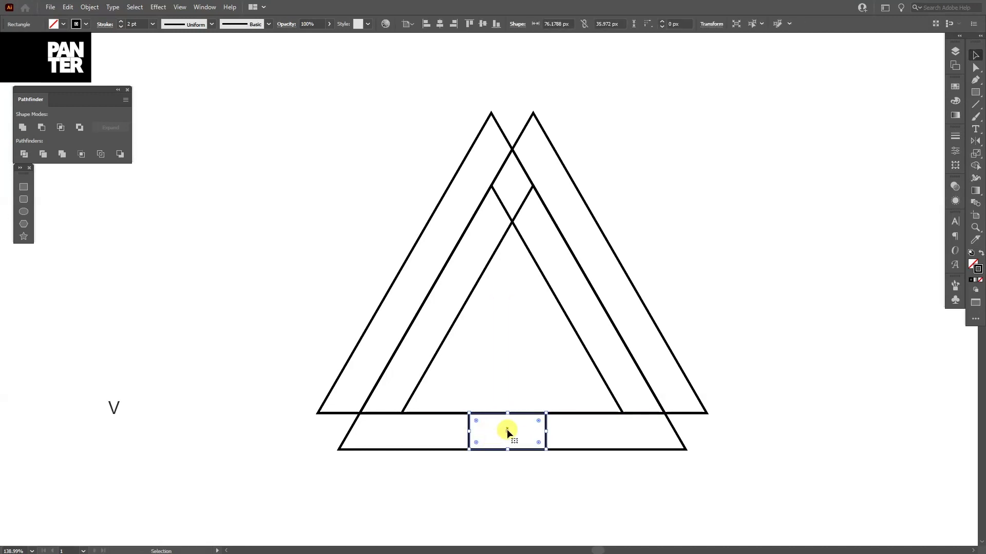
left_click_drag(544, 440, 550, 403)
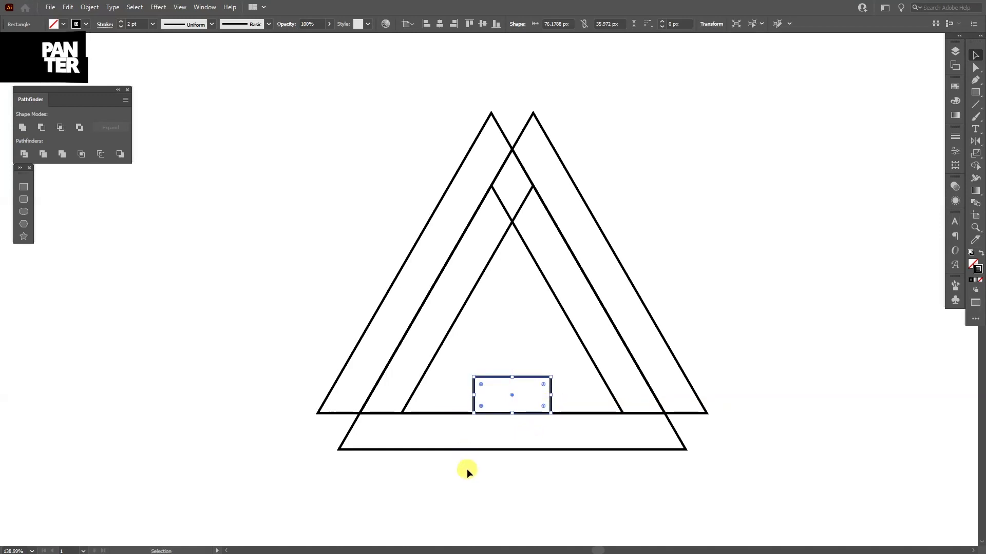
- Shrink a copy of the lower triangle to about 260 x 225 px so its base rises, then delete the spacer
left_click(447, 444)
key("ctrl+c")
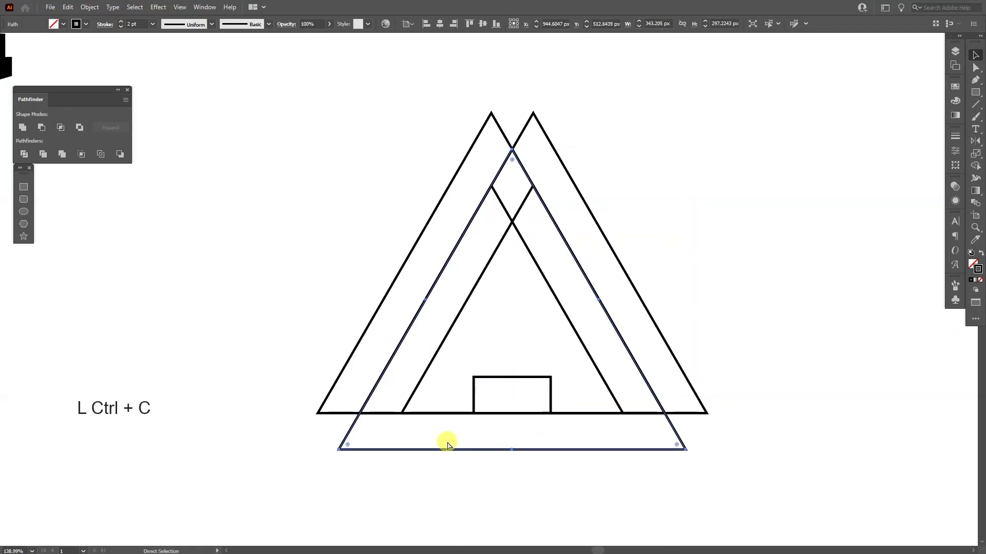
key("shift")
left_click_drag(513, 450, 518, 378)
left_click(516, 400)
key("Delete")
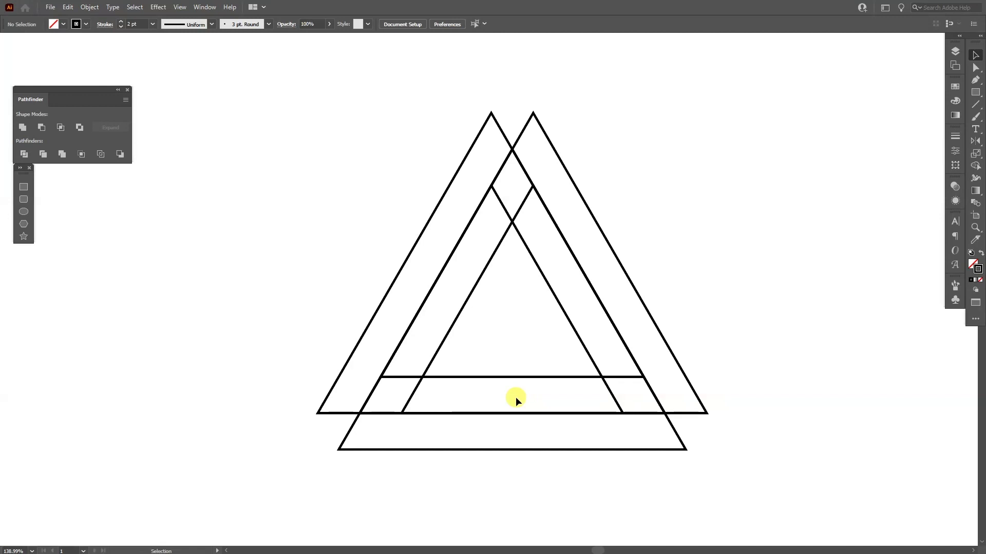
- Draw a short Pen line joining the left and right triangle apexes
left_click(975, 79)
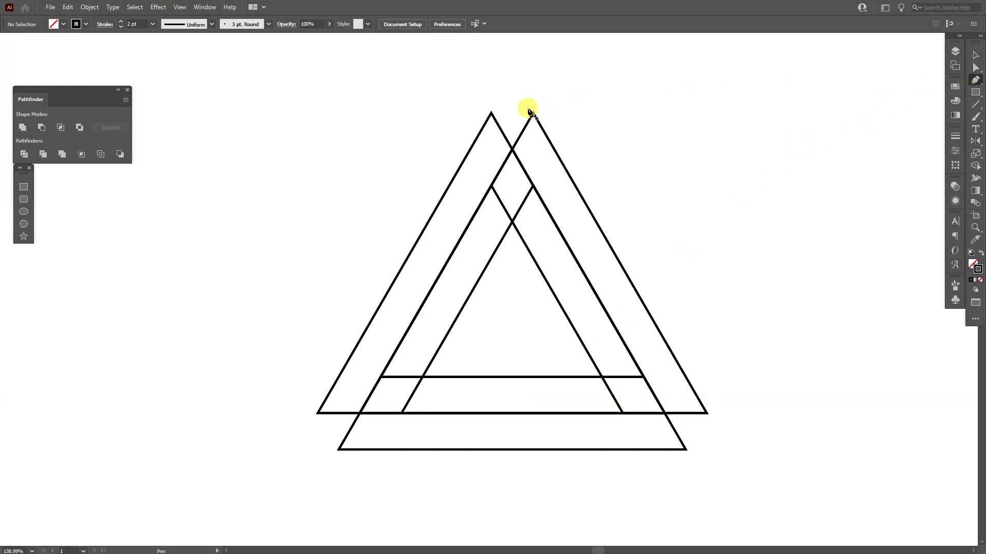
left_click(492, 114)
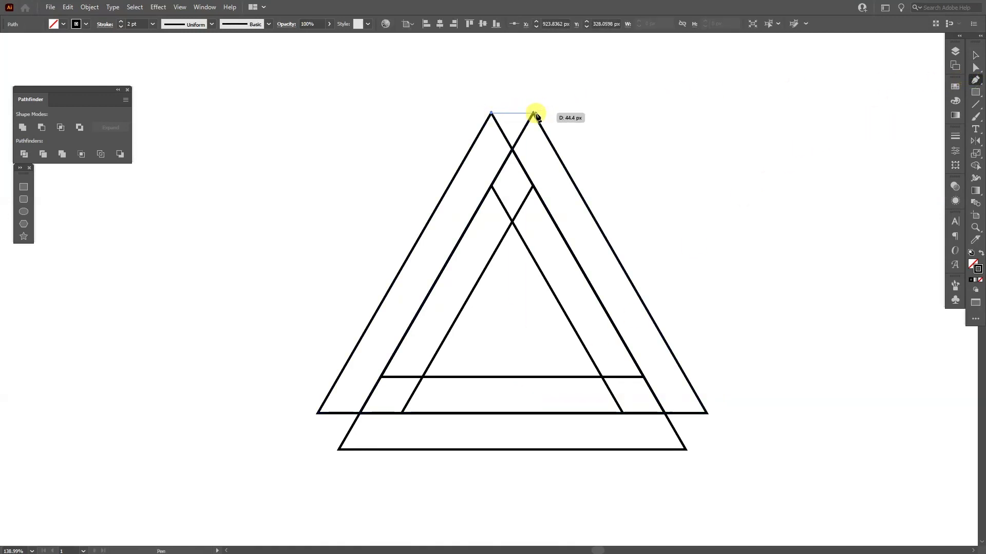
left_click(533, 113)
- Trace the outer outline through the right, lower-right, lower-left and left corners, closing at the top apex
left_click(707, 413)
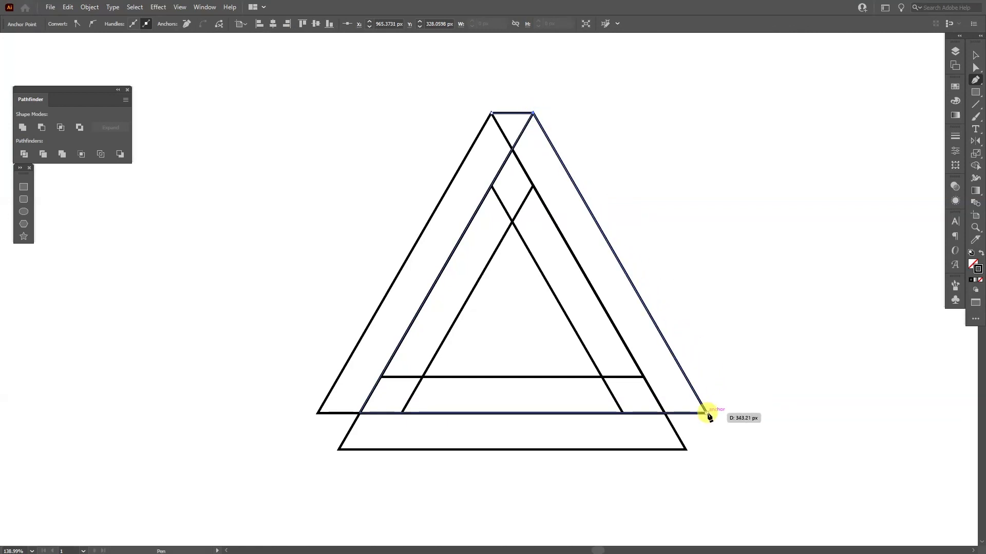
left_click(686, 450)
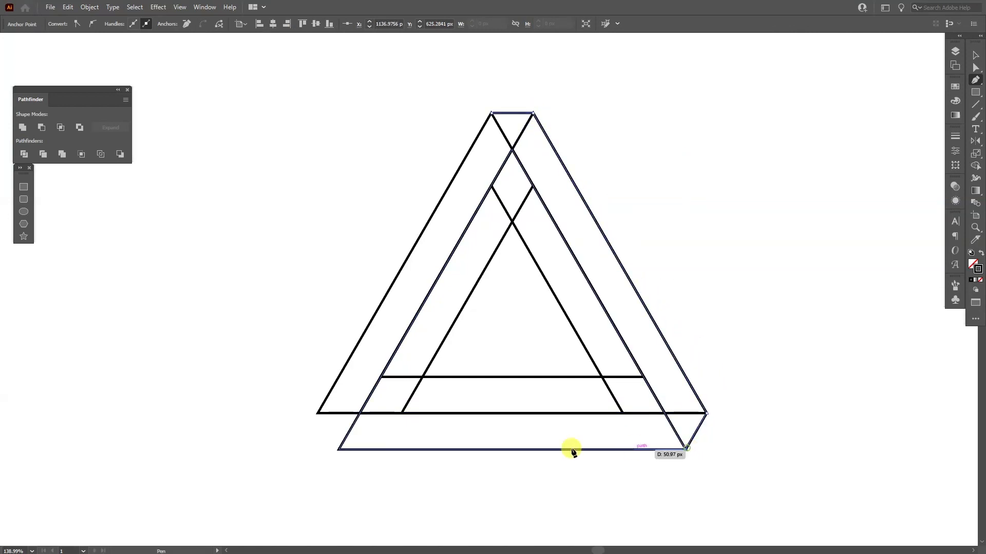
left_click(339, 450)
left_click(317, 413)
key("v")
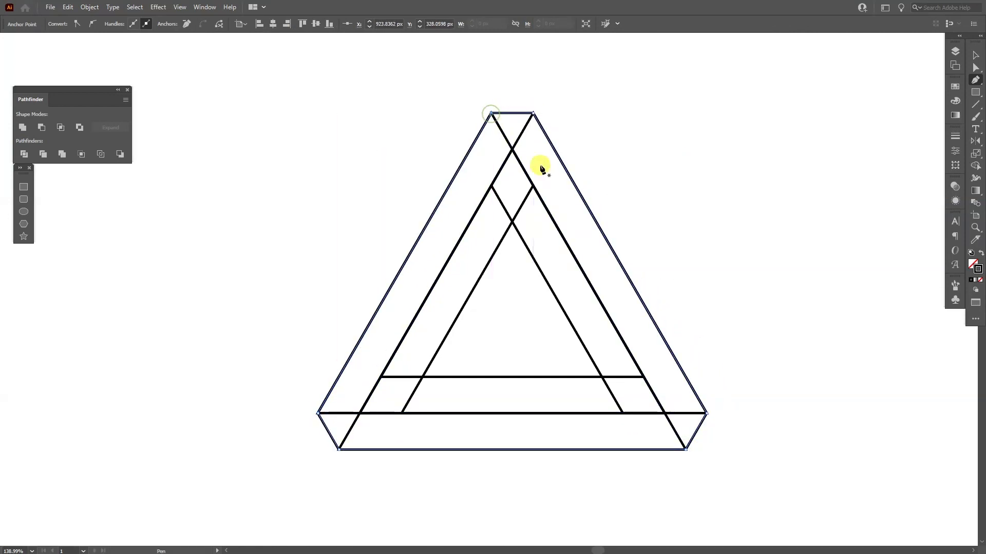
left_click(694, 212)
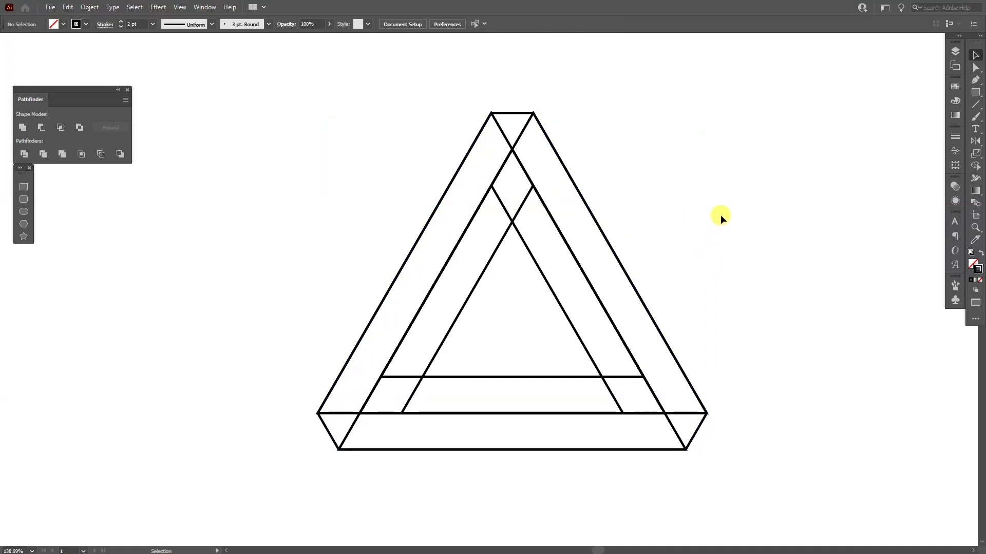
- Merge the top, left, bottom and right strips into bands with the Shape Builder
left_click_drag(796, 97, 296, 483)
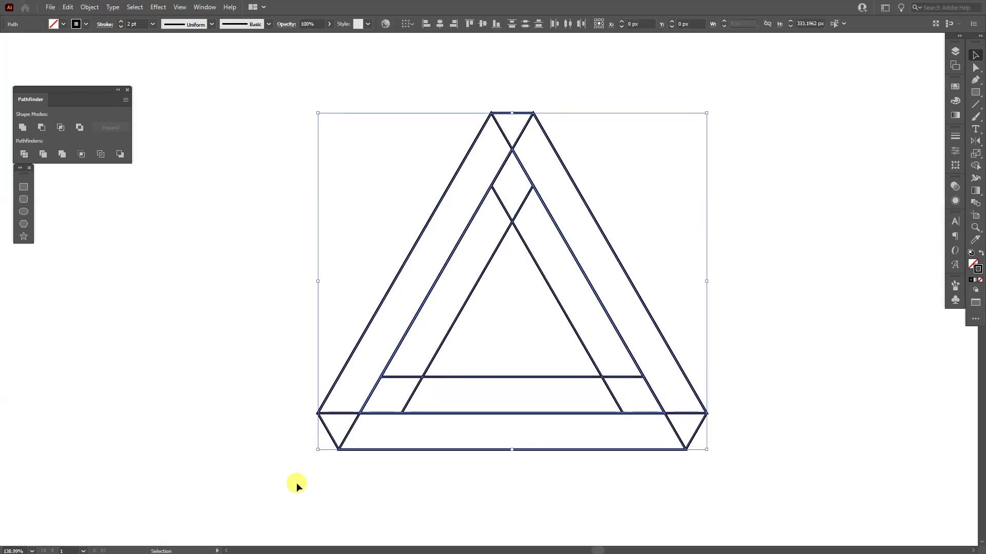
key("shift+m")
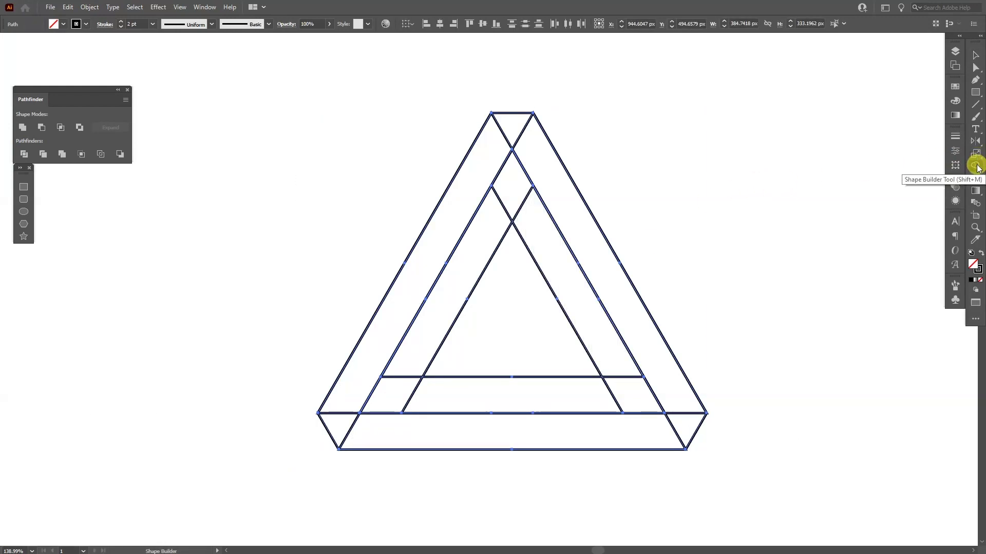
left_click_drag(513, 136, 392, 319)
mouse_move(395, 393)
left_mouse_down()
mouse_move(620, 378)
mouse_move(623, 429)
left_mouse_up()
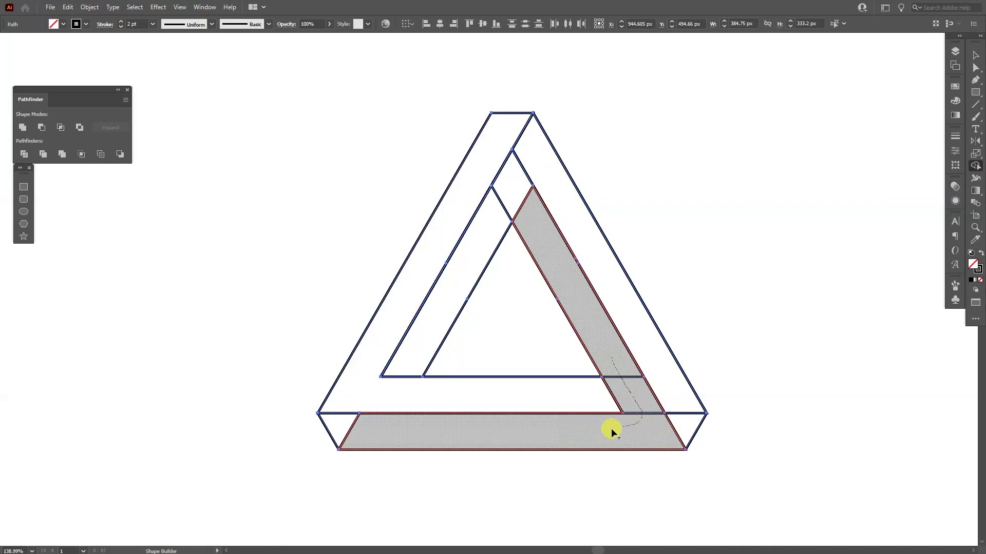
mouse_move(344, 430)
left_mouse_down()
mouse_move(535, 214)
mouse_move(529, 203)
mouse_move(570, 209)
mouse_move(670, 389)
mouse_move(693, 396)
left_mouse_up()
- Delete the leftover inner triangle paths
key("v")
left_click(622, 269)
left_click(460, 172, "shift")
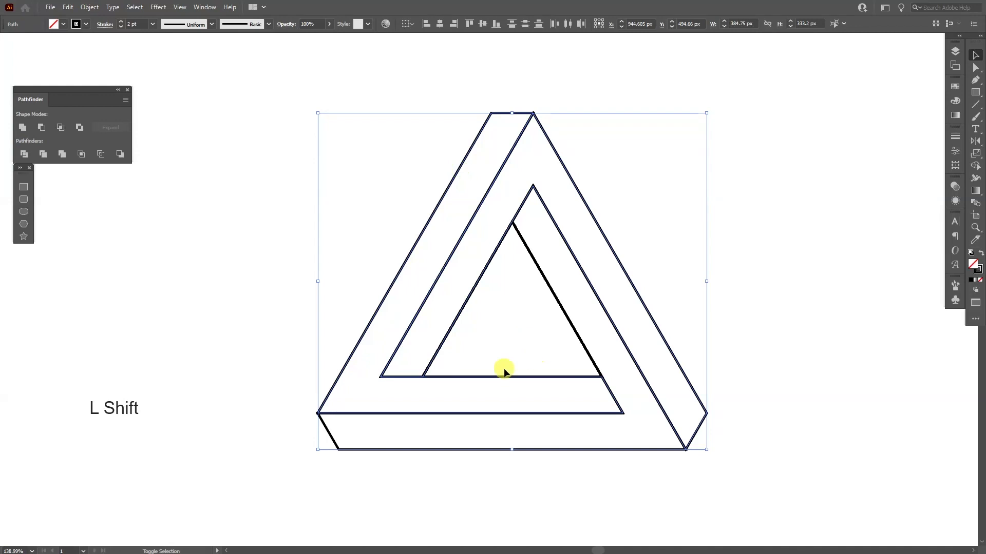
left_click(329, 432, "shift")
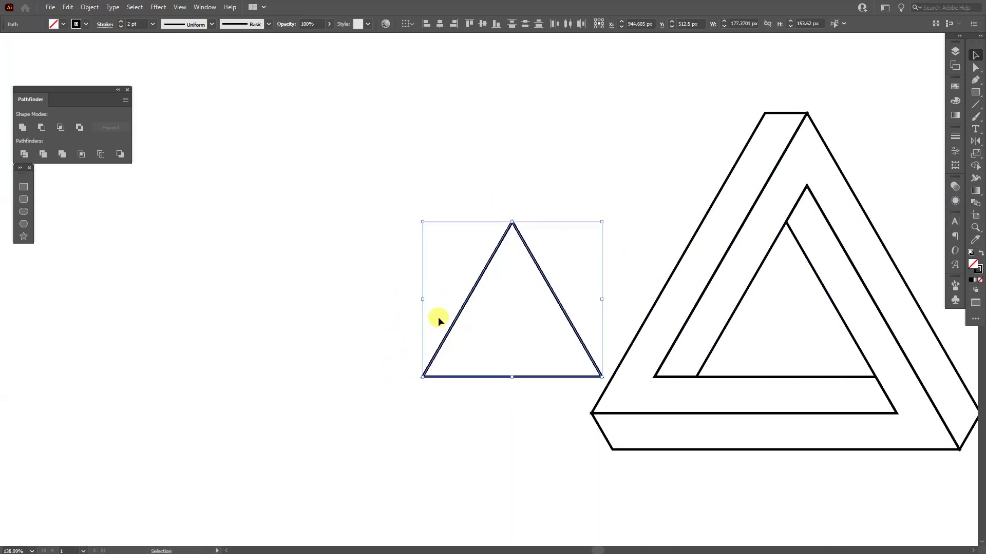
key("Delete")
- Move the remaining paths back to the centre and group them
left_click_drag(437, 136, 903, 501)
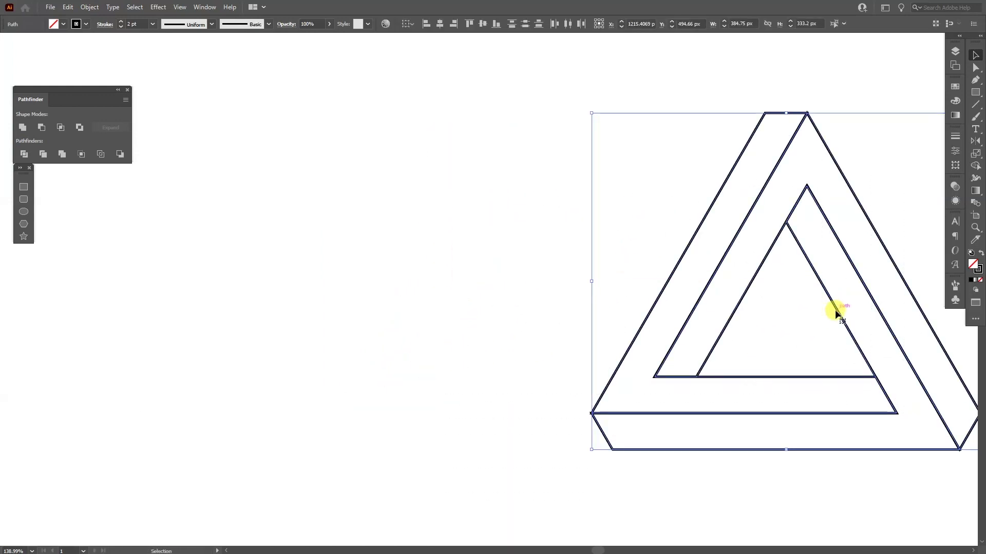
left_click_drag(830, 311, 554, 311)
right_click(521, 252)
left_click(566, 315)
left_click(601, 154)
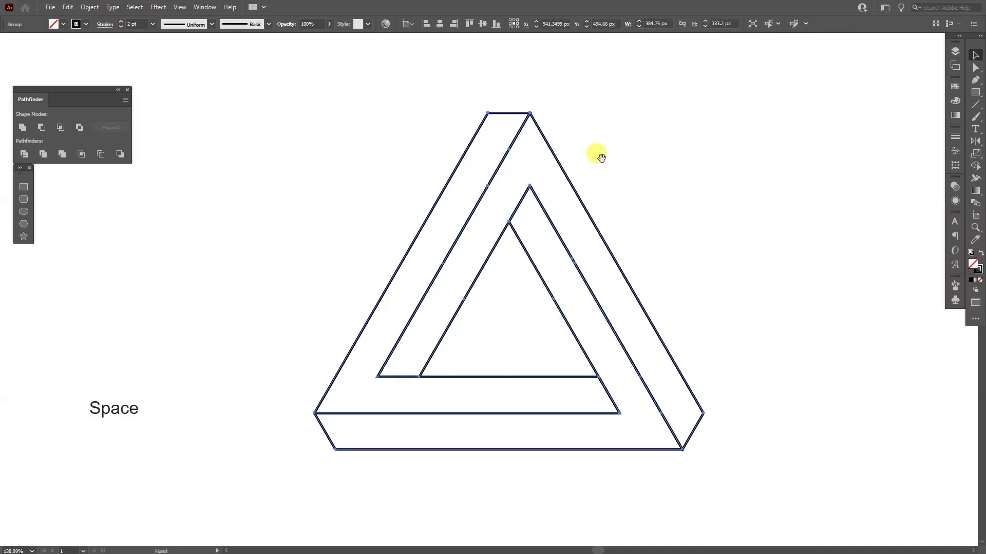
key("ctrl+plus")
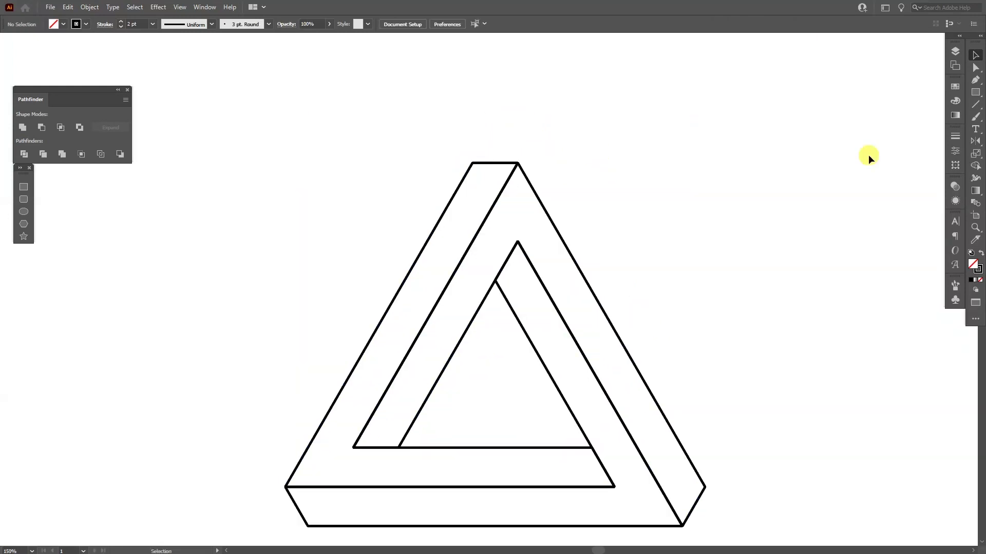
- Split off the top of the right outer edge as a green line and lengthen it upward
left_click(977, 273)
left_click(895, 117)
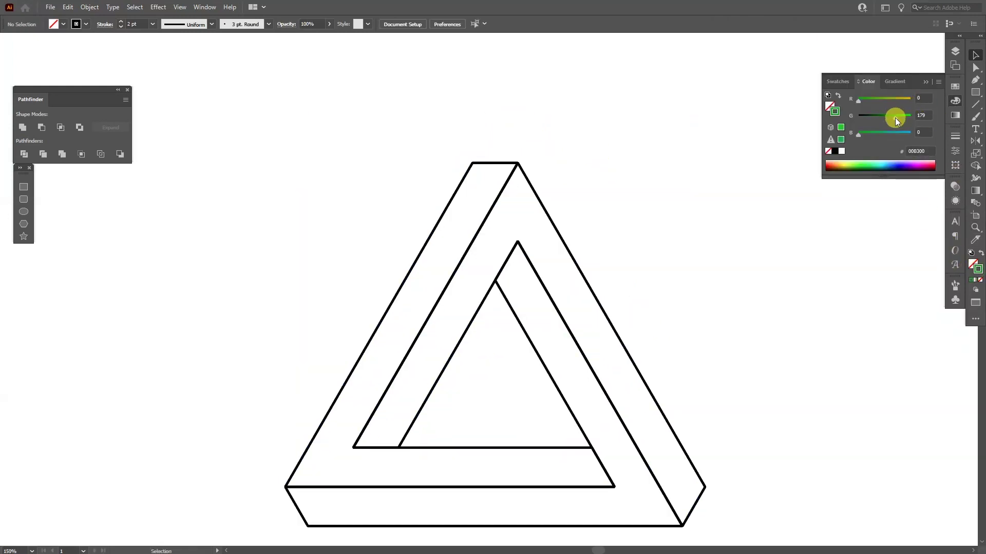
left_click(926, 83)
left_click(975, 80)
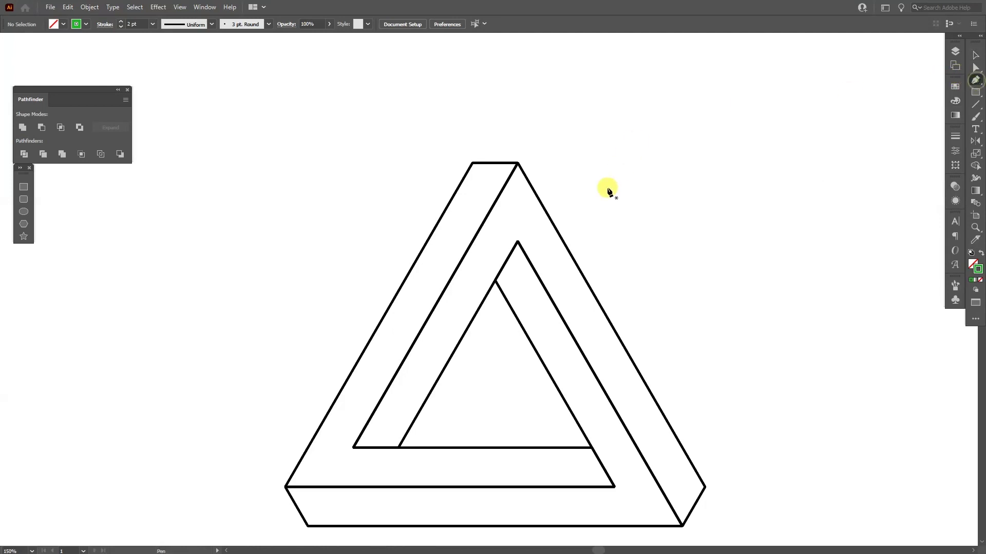
left_click(573, 256)
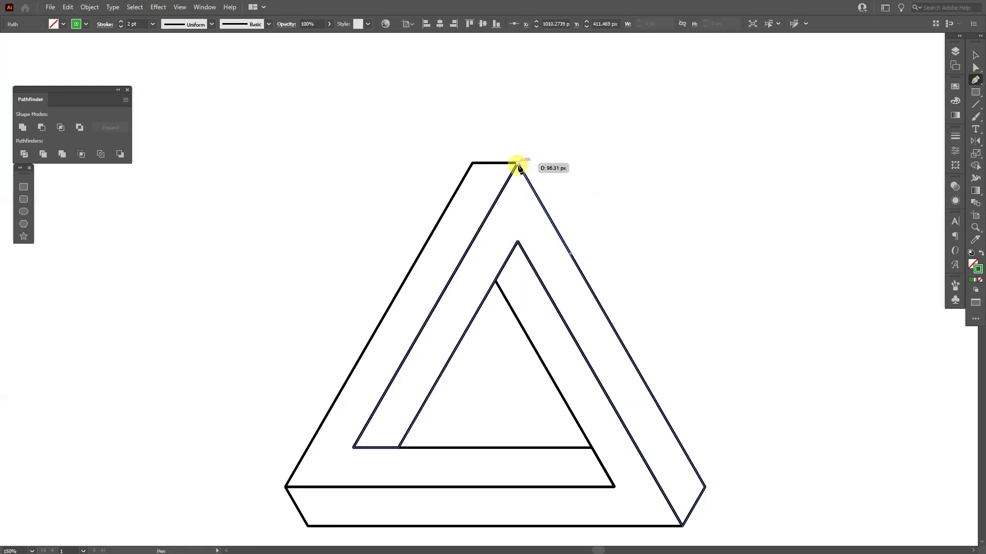
left_click(519, 167)
key("v")
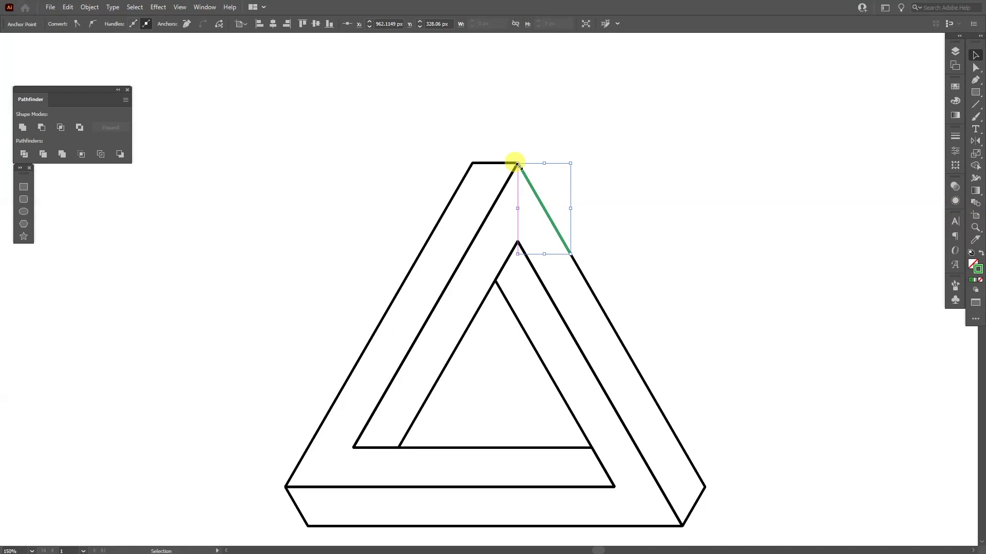
left_click_drag(517, 164, 437, 68)
left_click(525, 105)
- Reflect a copy of the green line vertically about the triangle's centre
left_click_drag(525, 104, 445, 123)
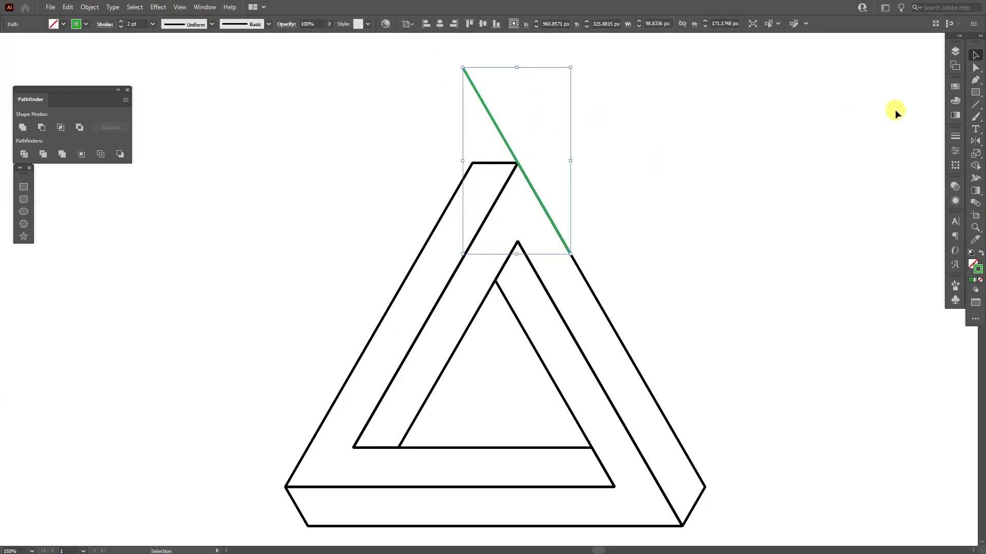
left_click(975, 140)
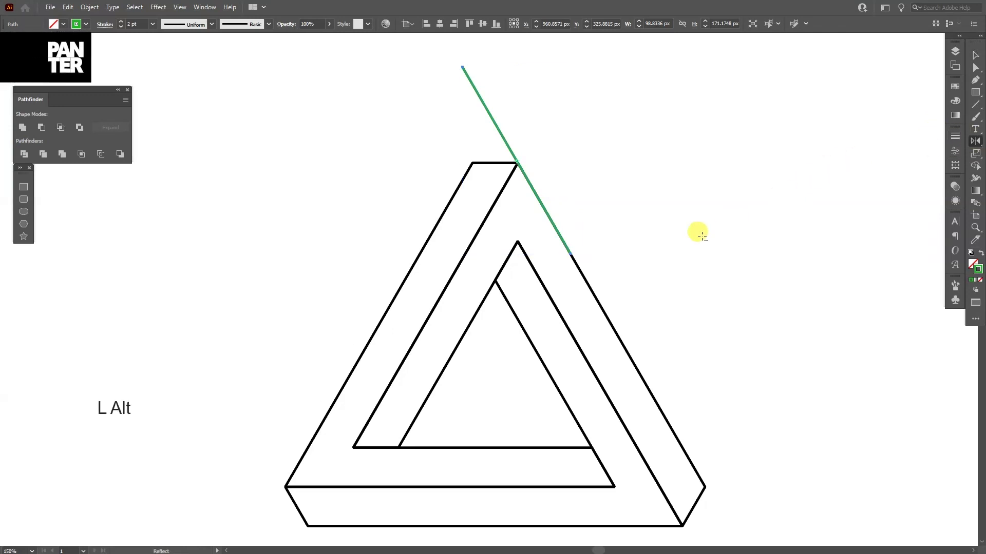
left_click(494, 281, "alt")
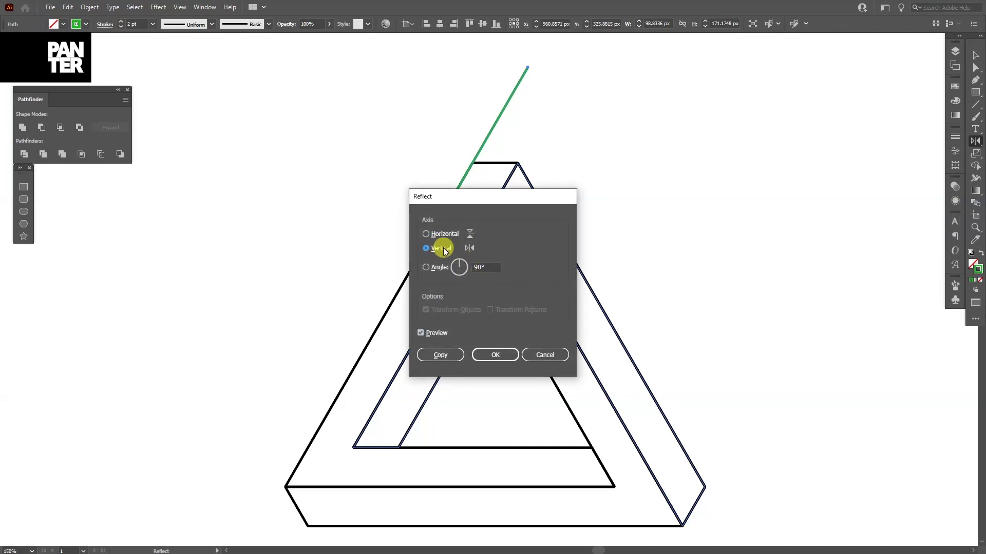
left_click(441, 355)
key("v")
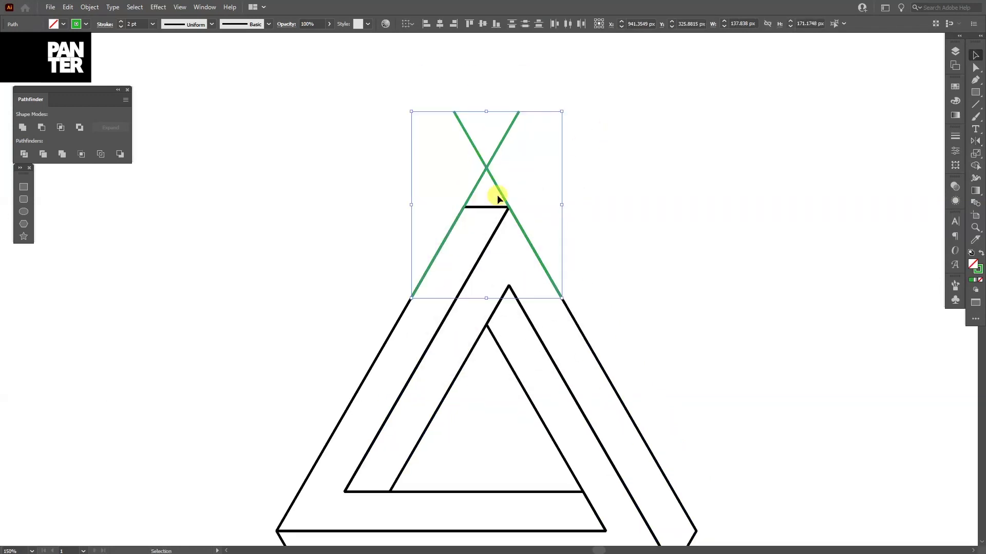
- Trim away the green arms above their crossing with the Shape Builder
scroll(525, 195, "down", 1, "alt")
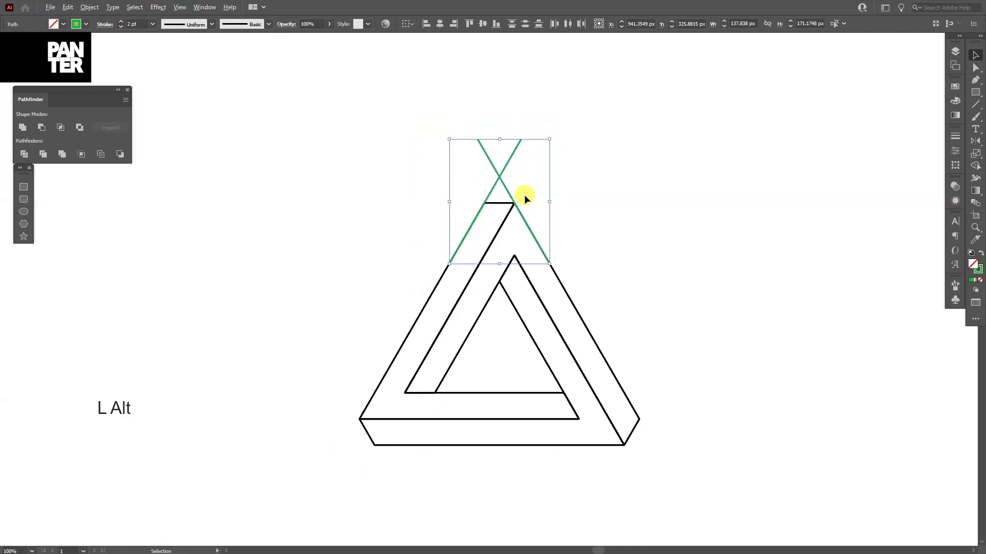
scroll(515, 170, "up", 1, "alt")
key("shift+m")
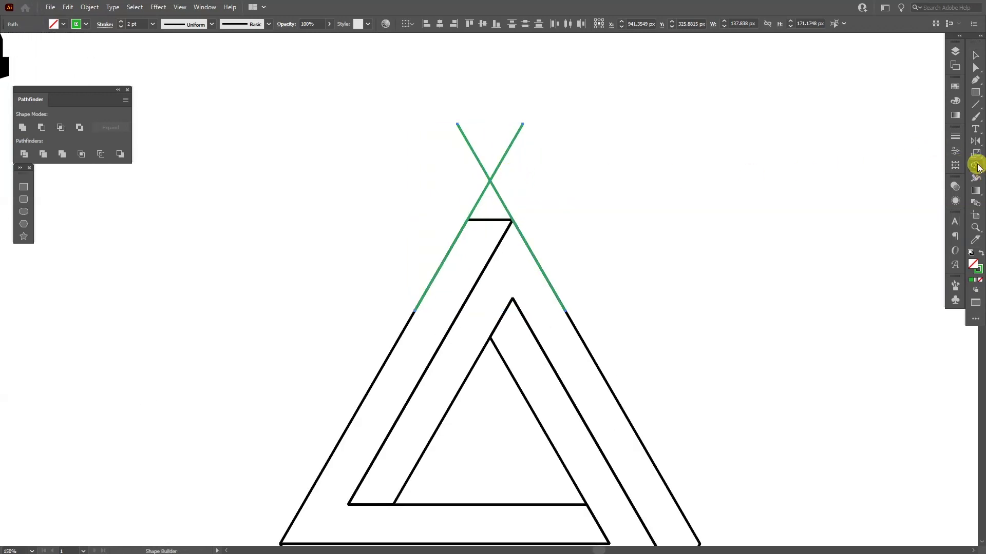
left_click_drag(578, 160, 389, 149, "alt")
scroll(617, 135, "down", 2)
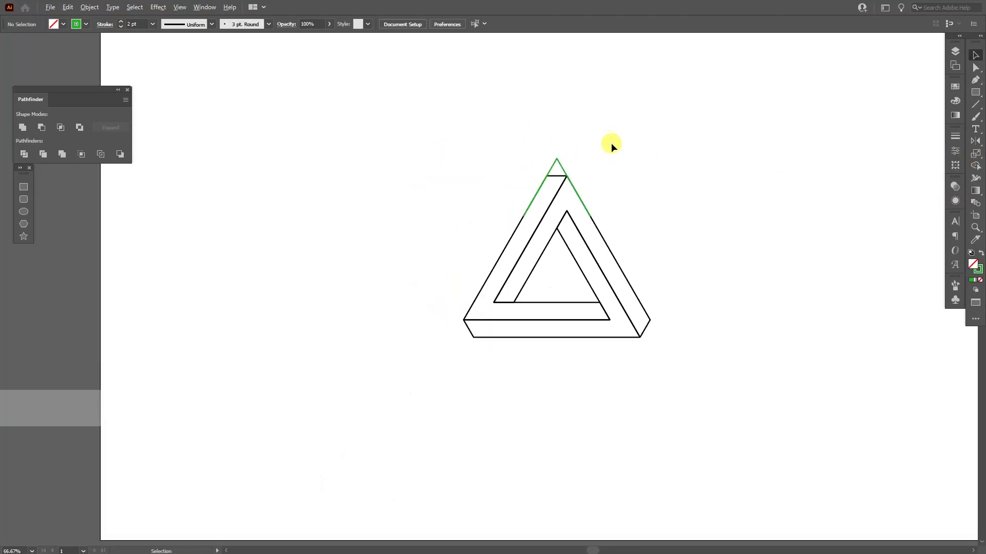
- Group the triangle with its green lines and repeat 60° rotated copies around the apex
left_click_drag(629, 255, 486, 364)
key("ctrl+g")
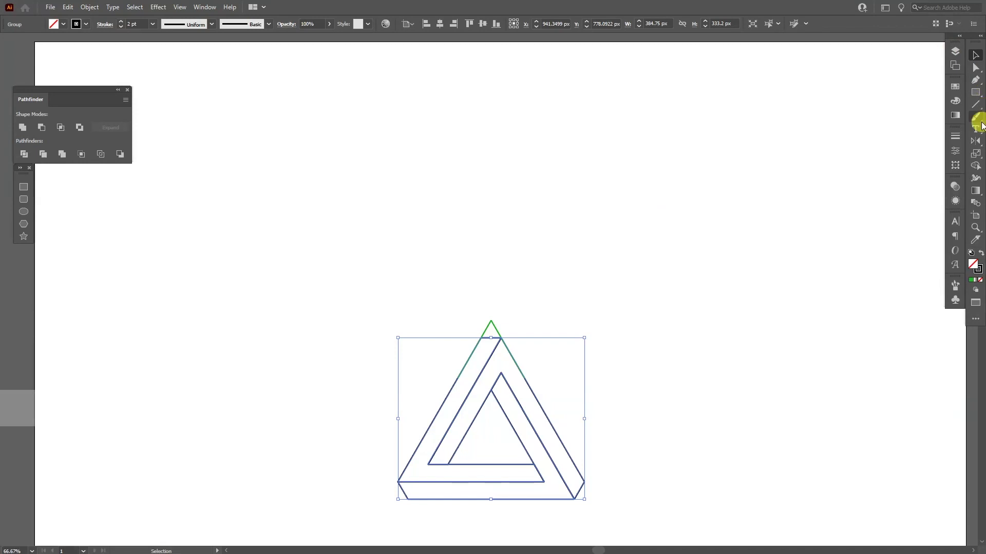
left_click(979, 141)
left_click(924, 141)
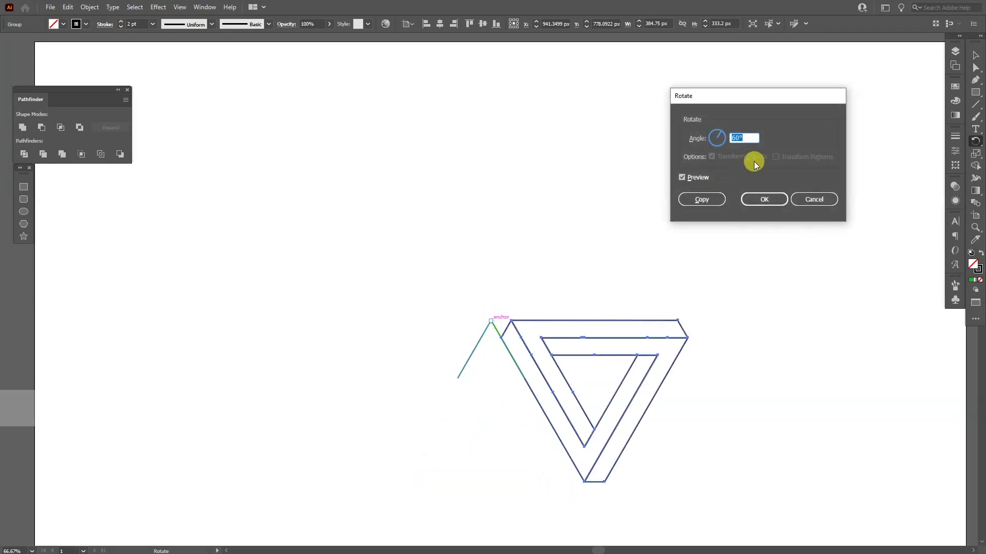
left_click(708, 201)
key("ctrl+d")
key("ctrl+d")
key("ctrl+d")
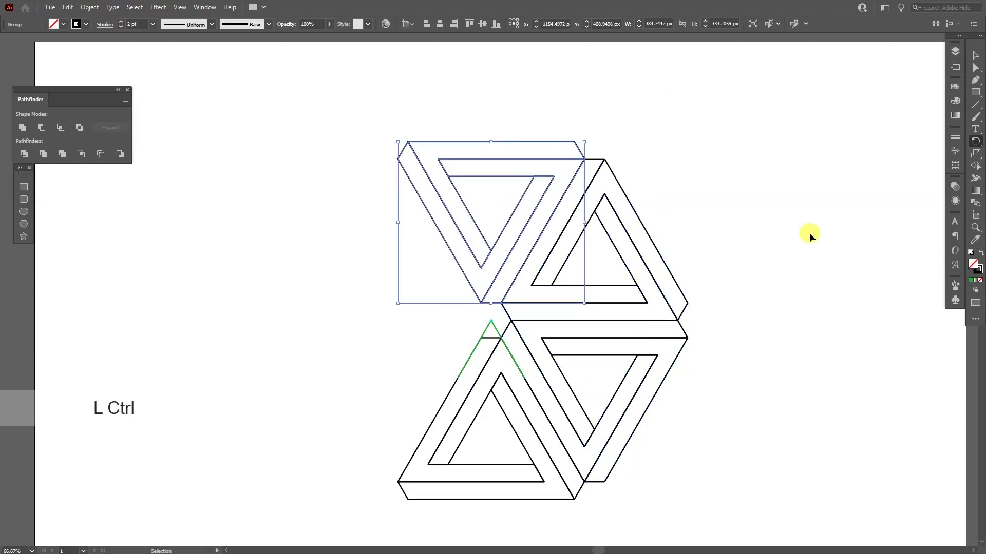
key("ctrl+d")
left_click(809, 233)
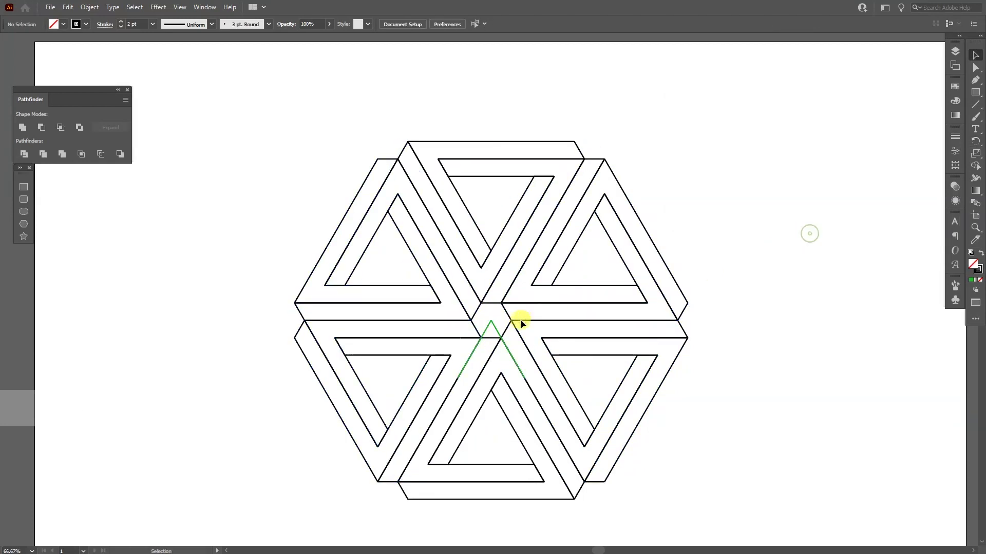
- Delete the green guide line at the centre of the hexagon and zoom in on the result
left_click(491, 324)
key("Delete")
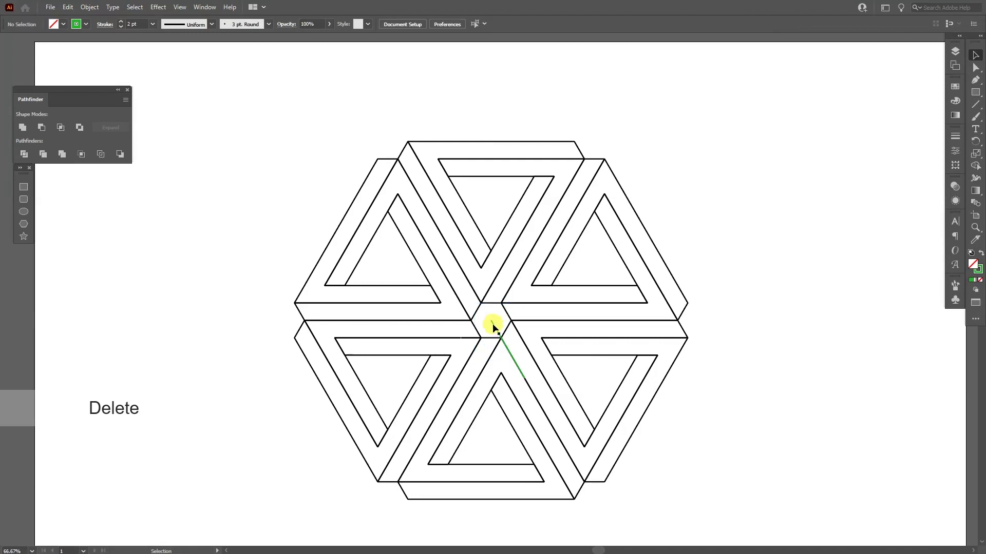
scroll(500, 327, "up", 2)
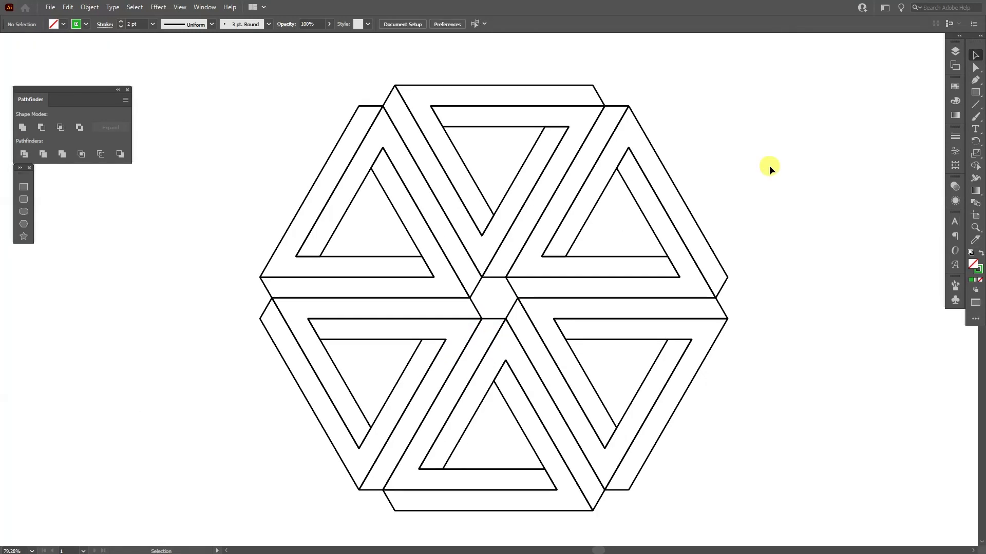